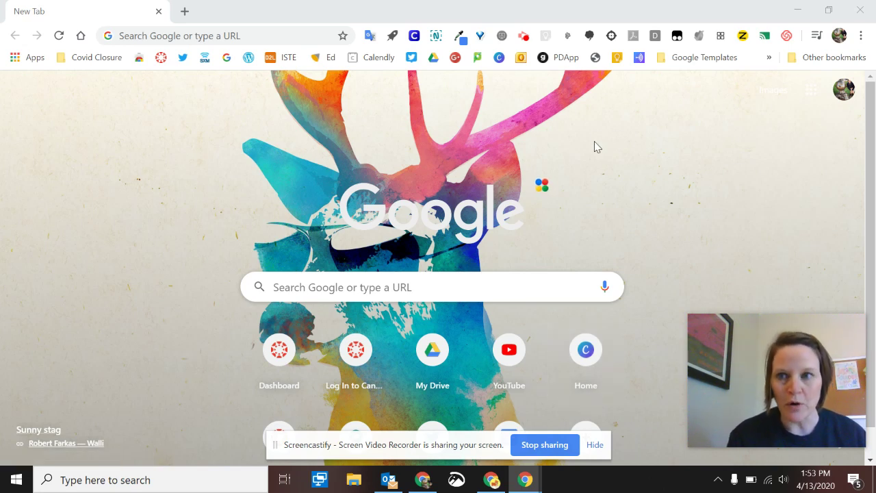
# - From the profile avatar menu, choose Add under Other people to create a new profile
pyautogui.click(841, 35)
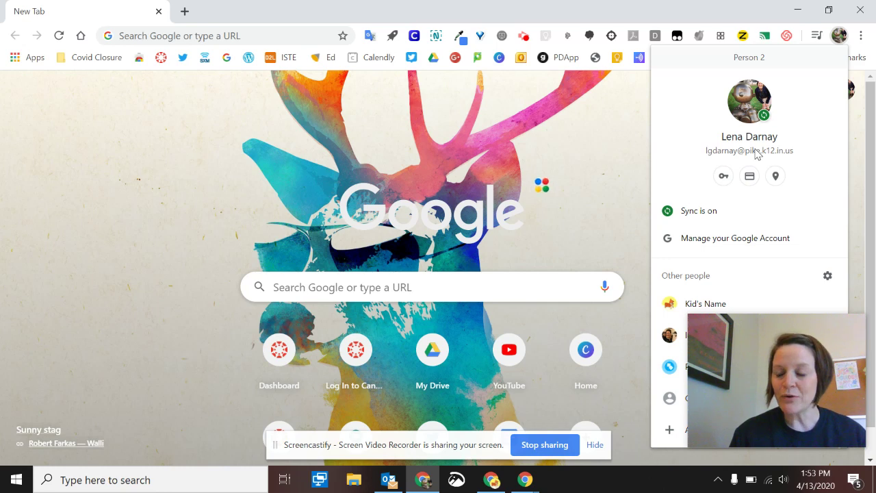
pyautogui.moveTo(755, 411); pyautogui.dragTo(121, 391)
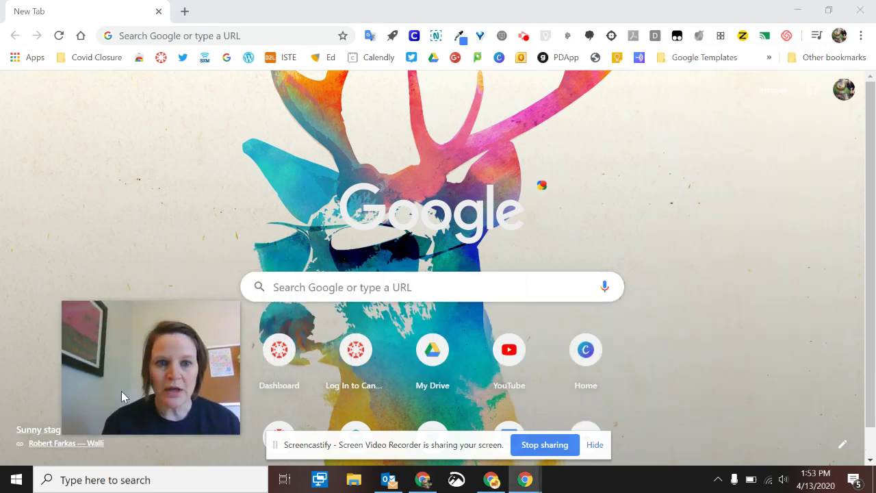
pyautogui.click(840, 36)
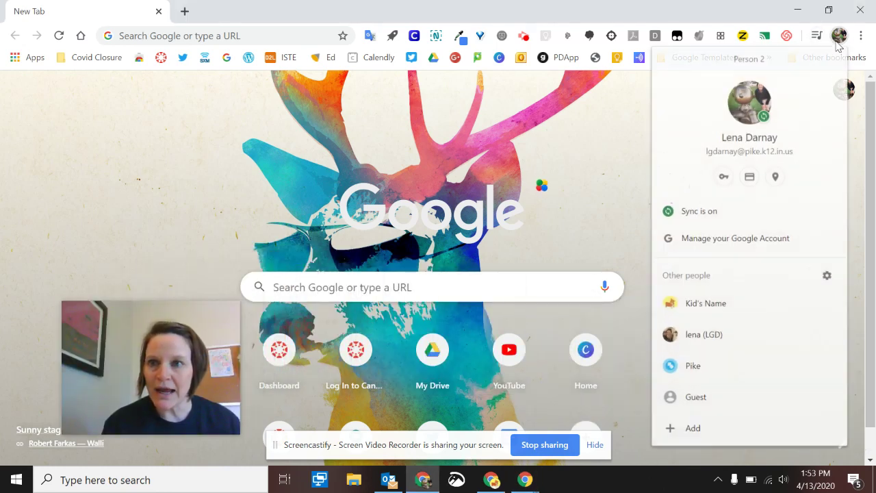
pyautogui.click(697, 437)
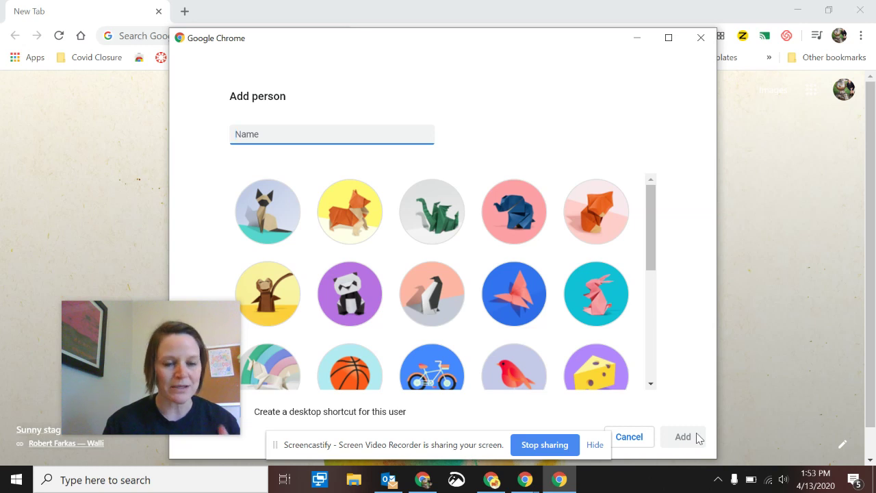
# - Add the new profile with the cat avatar and the student's name as its name
pyautogui.click(271, 228)
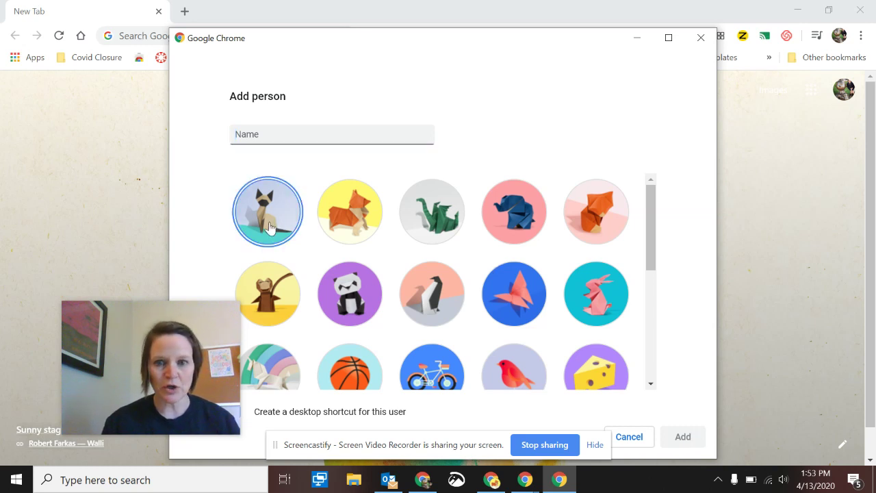
pyautogui.click(314, 140)
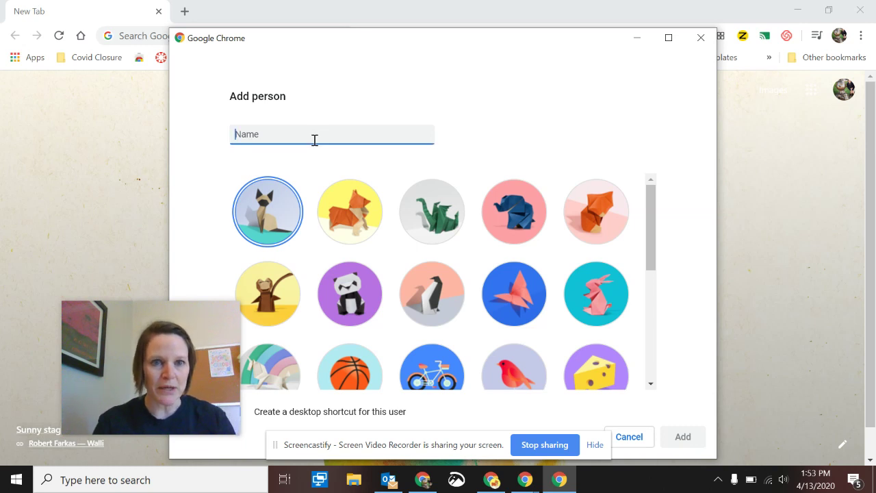
pyautogui.write('Am')
pyautogui.write('lex')
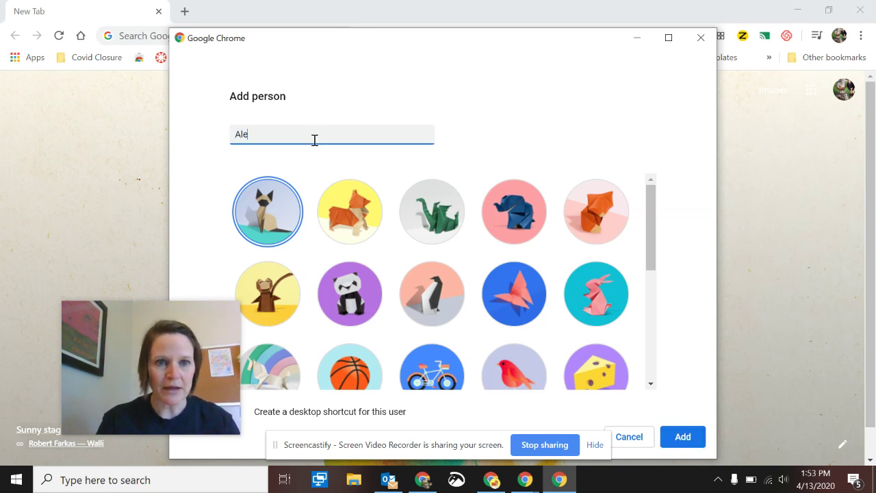
pyautogui.click(684, 444)
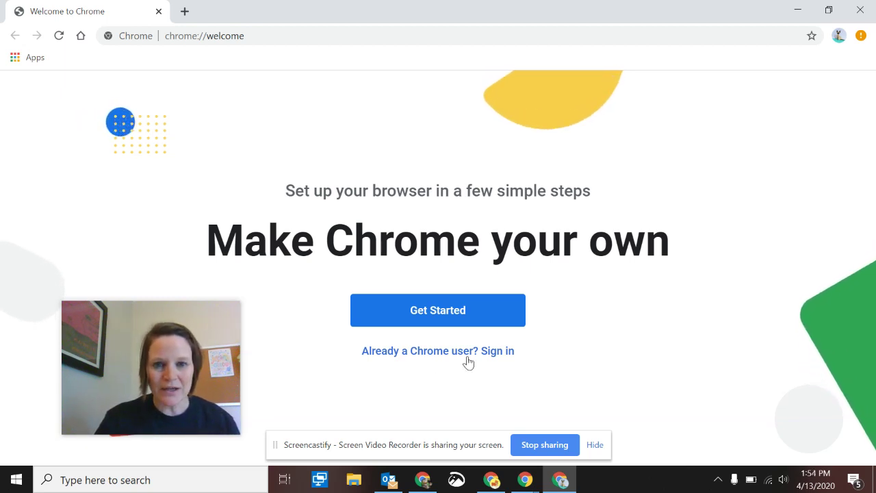
# - Sign in as an existing Chrome user with the student's students.pike.k12.in.us e-mail and password
pyautogui.click(454, 355)
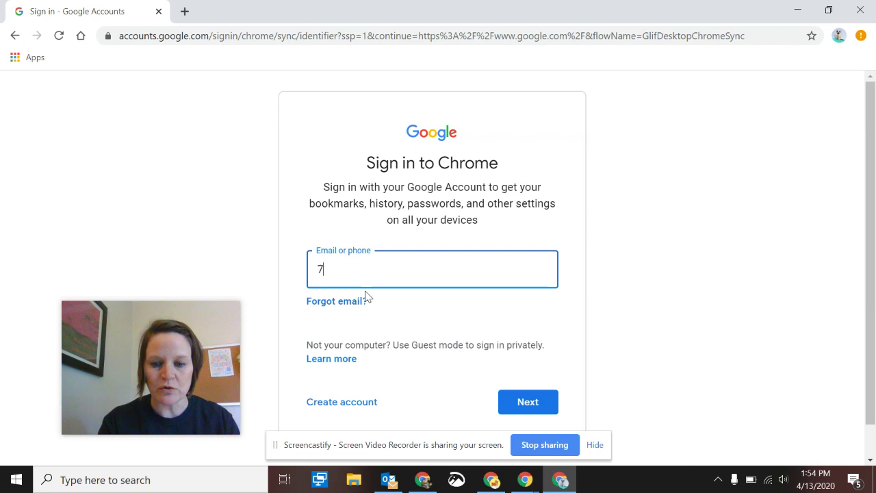
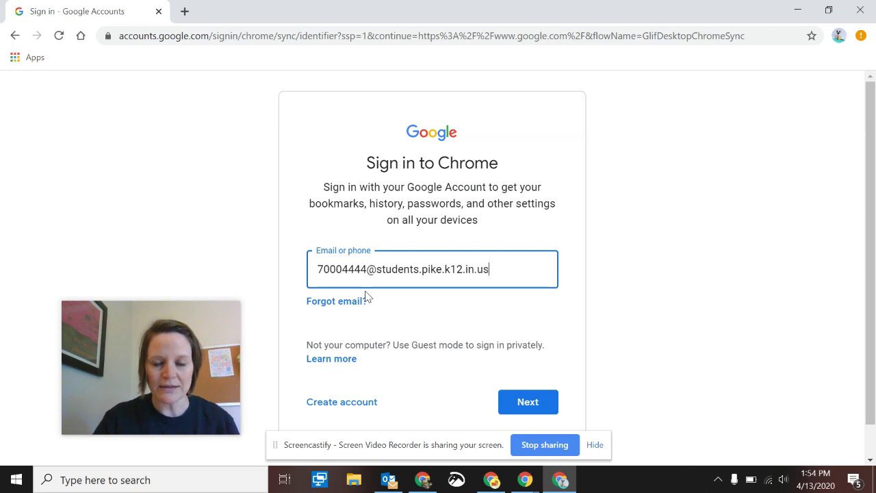
pyautogui.click(549, 410)
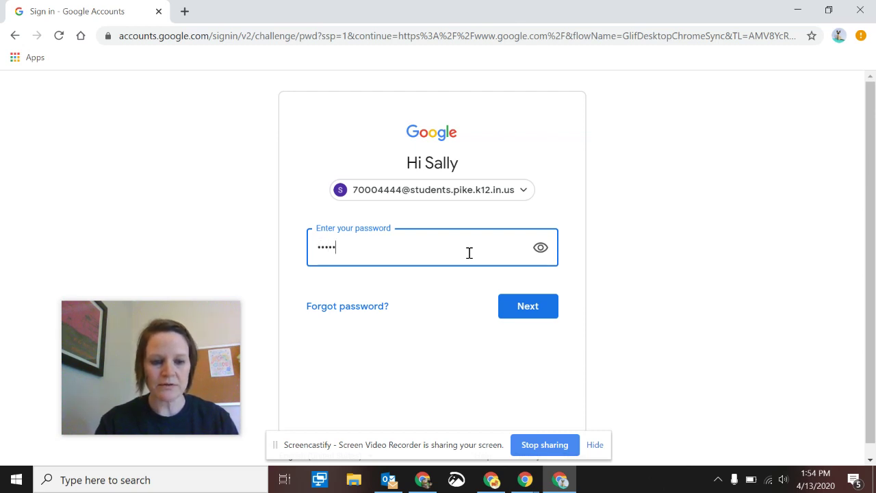
pyautogui.press('Return')
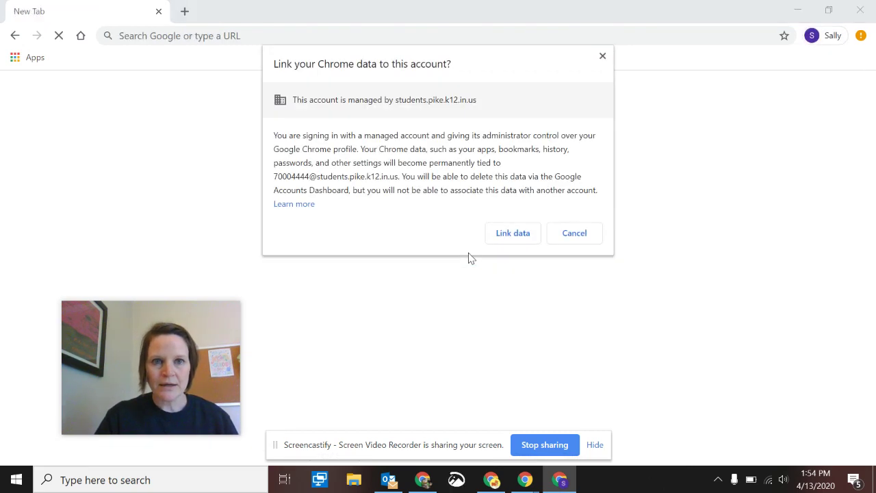
# - Choose Link data, then confirm sync with 'Yes, I'm in'
pyautogui.click(529, 235)
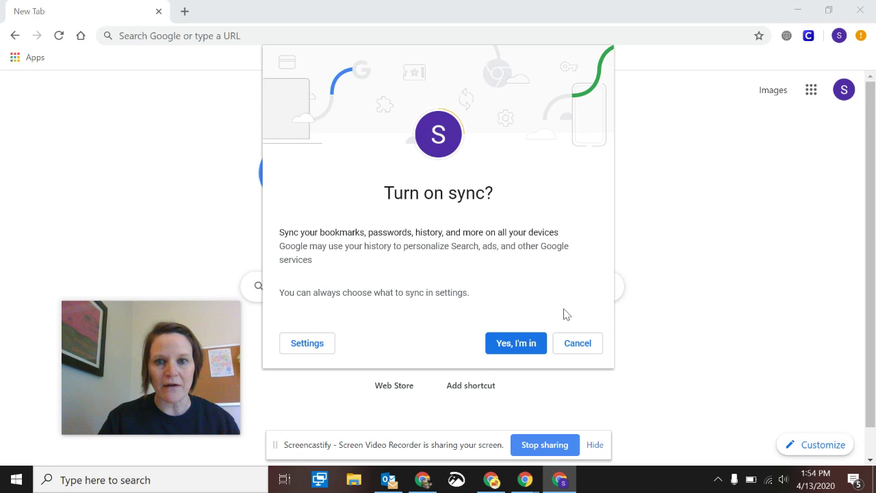
pyautogui.click(506, 344)
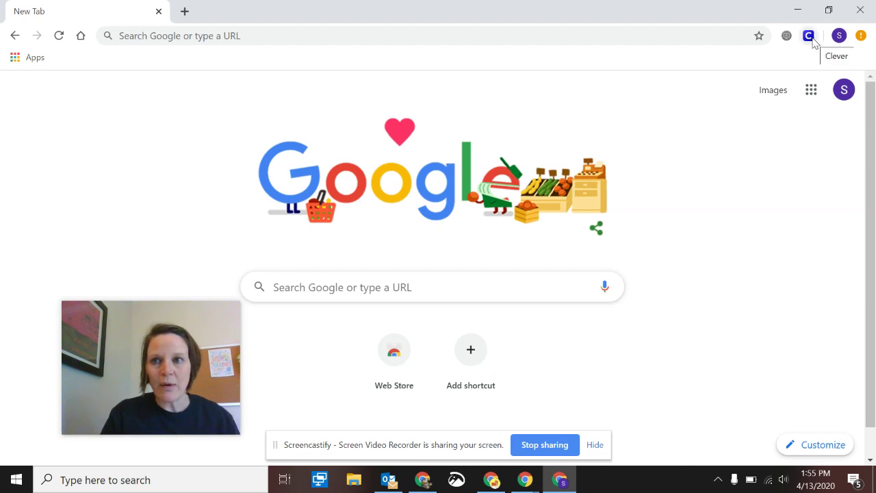
# - Open Clever, dismiss Translate, and log in with Google through Deer Run Elementary School
pyautogui.click(810, 38)
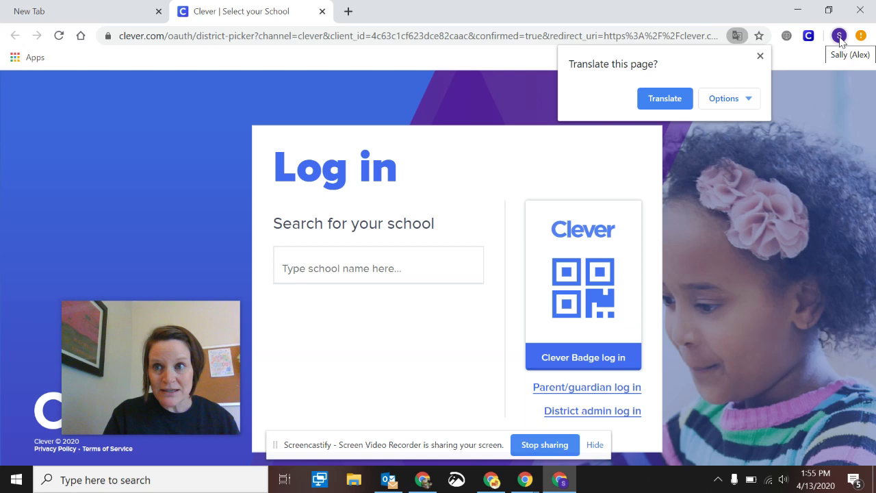
pyautogui.click(760, 56)
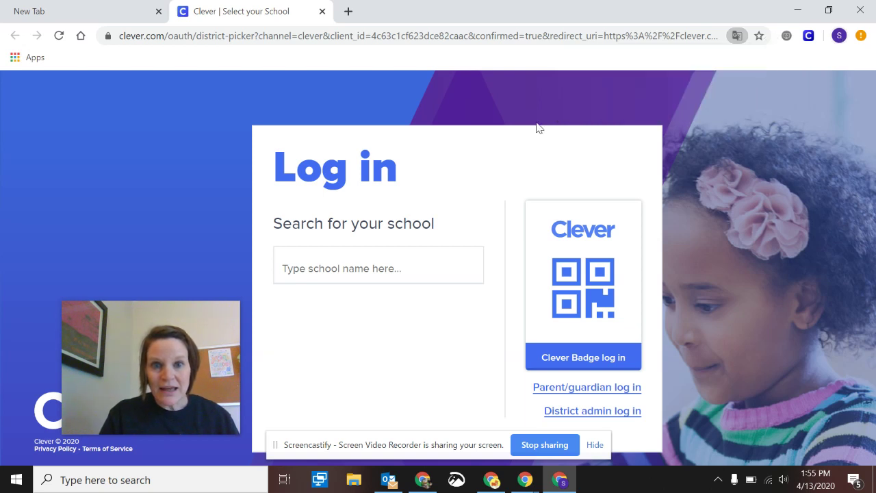
pyautogui.click(401, 254)
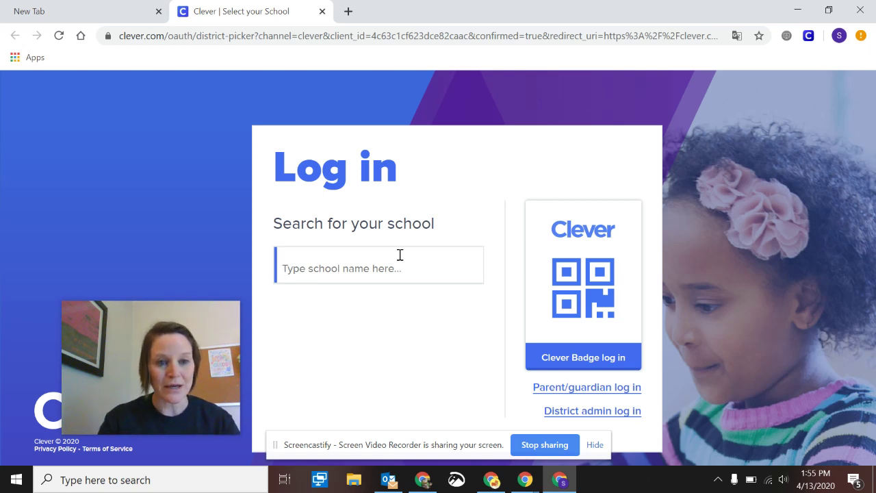
pyautogui.write('deer')
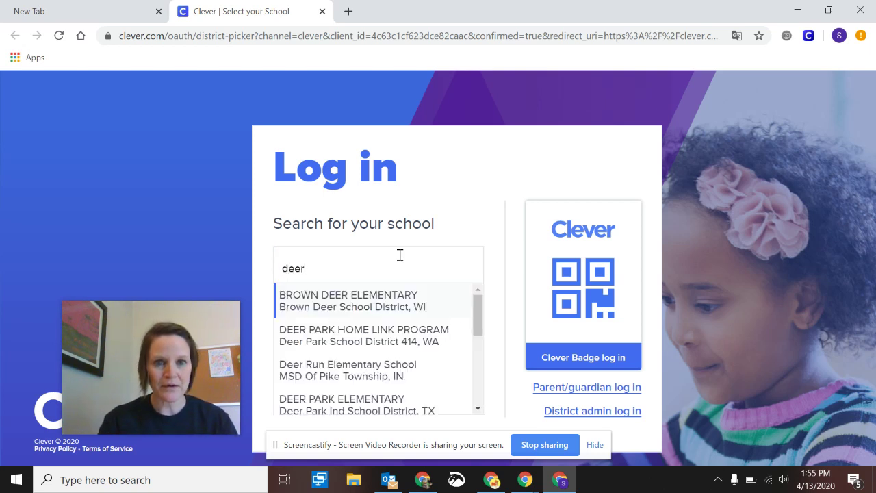
pyautogui.click(363, 370)
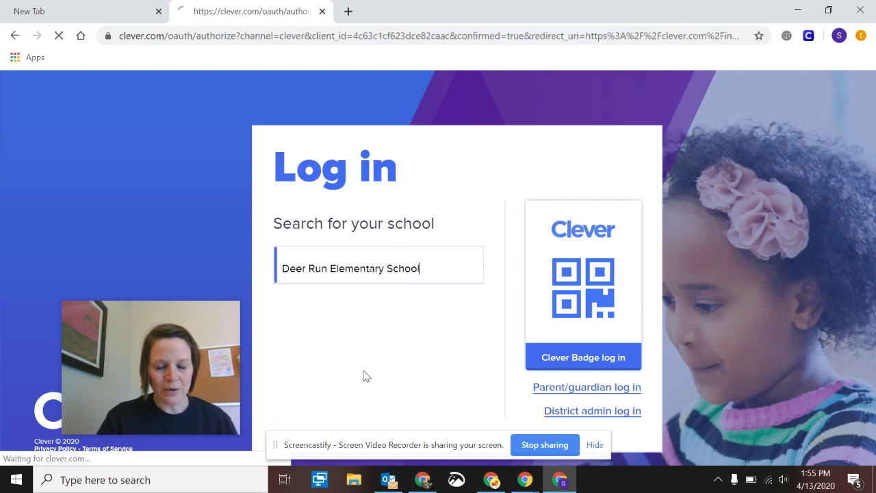
pyautogui.click(376, 286)
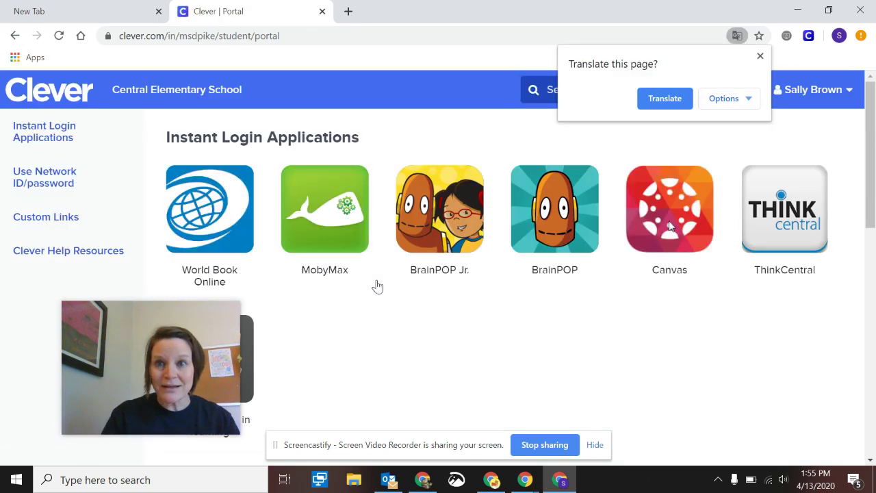
# - Check the profile's signed-in account and sync status, then launch Canvas from the portal
pyautogui.click(839, 35)
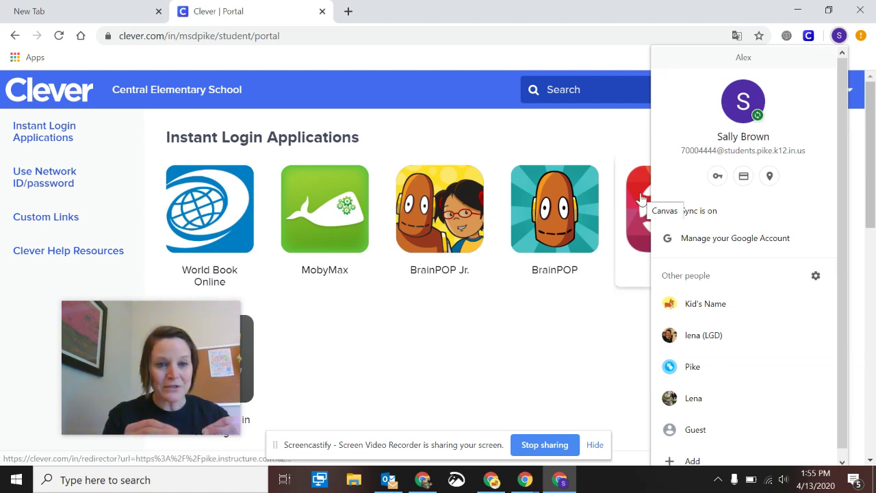
pyautogui.click(539, 354)
pyautogui.click(669, 228)
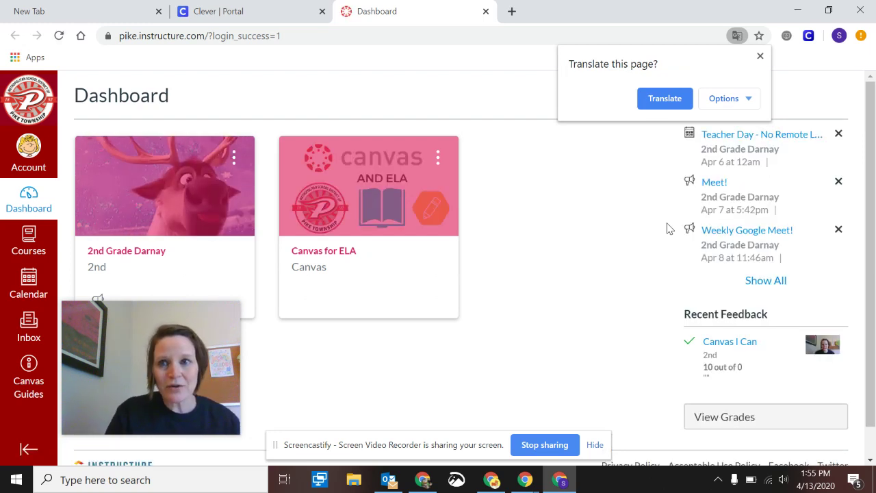
# - Close the 'Translate this page?' popup over the Canvas Dashboard
pyautogui.click(759, 56)
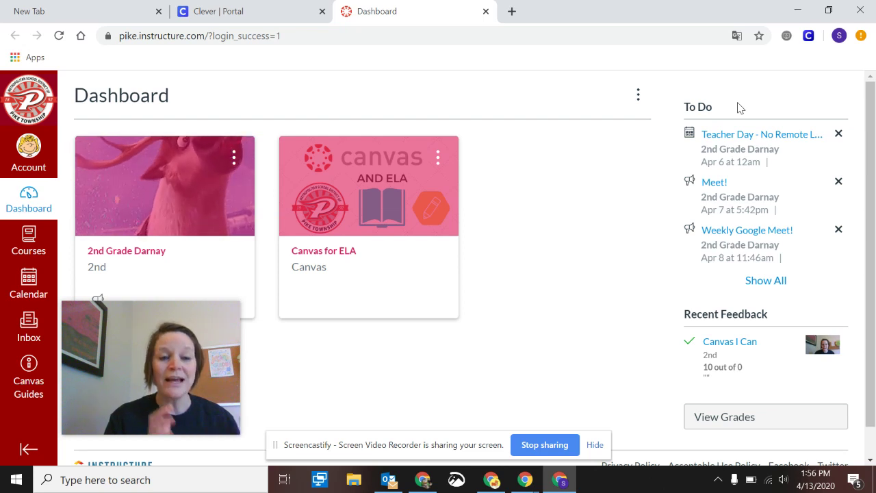
# - Go to meet.google.com in a new tab and choose 'Use a meeting code'
pyautogui.click(512, 11)
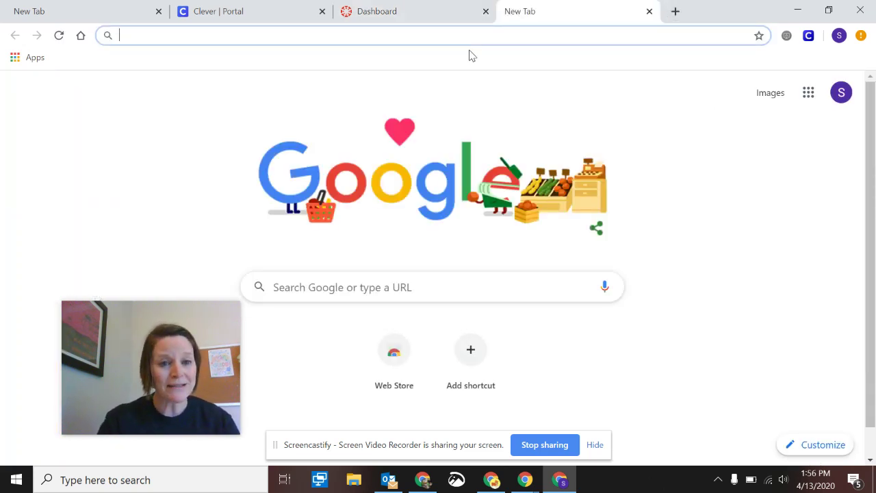
pyautogui.write('meet.gog')
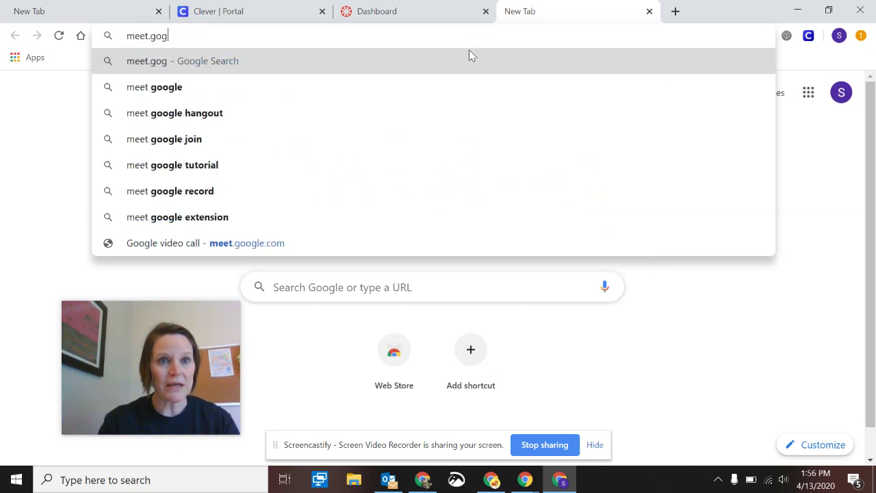
pyautogui.press('BackSpace')
pyautogui.write('ogle.c')
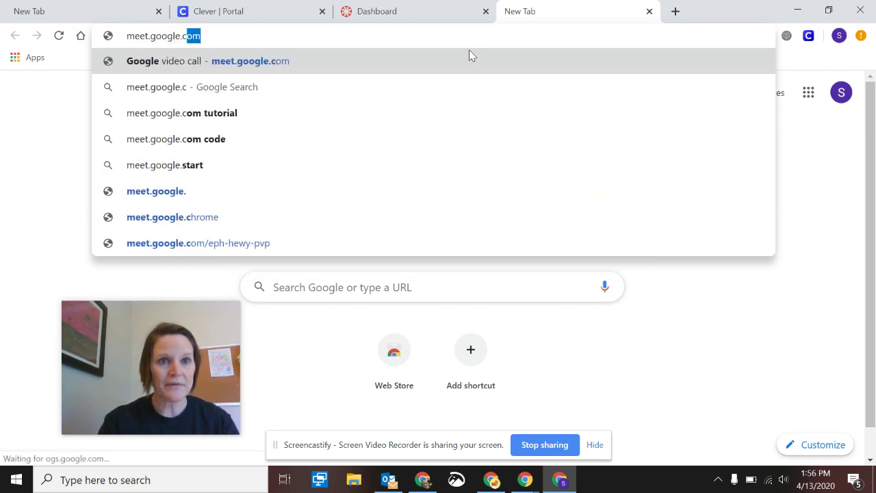
pyautogui.press('Return')
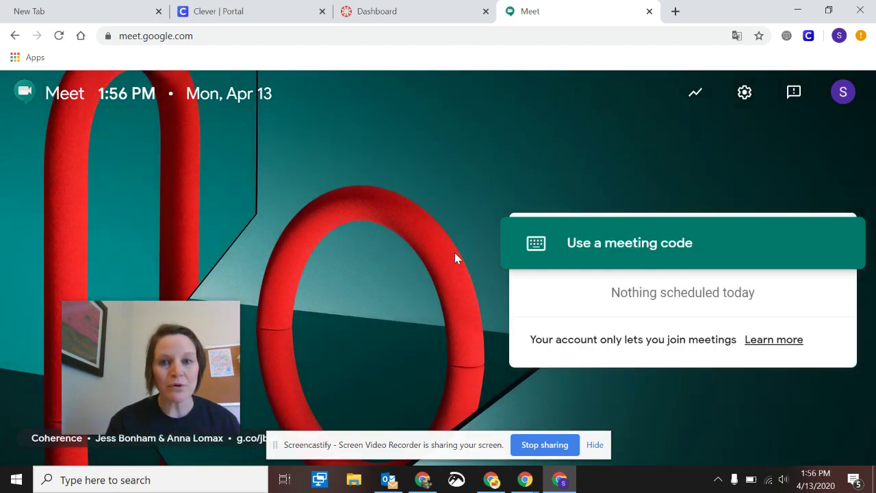
pyautogui.click(589, 248)
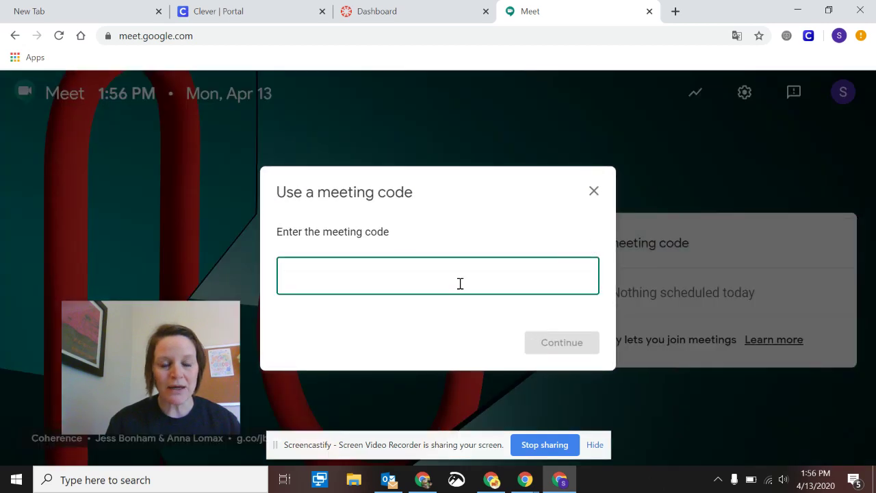